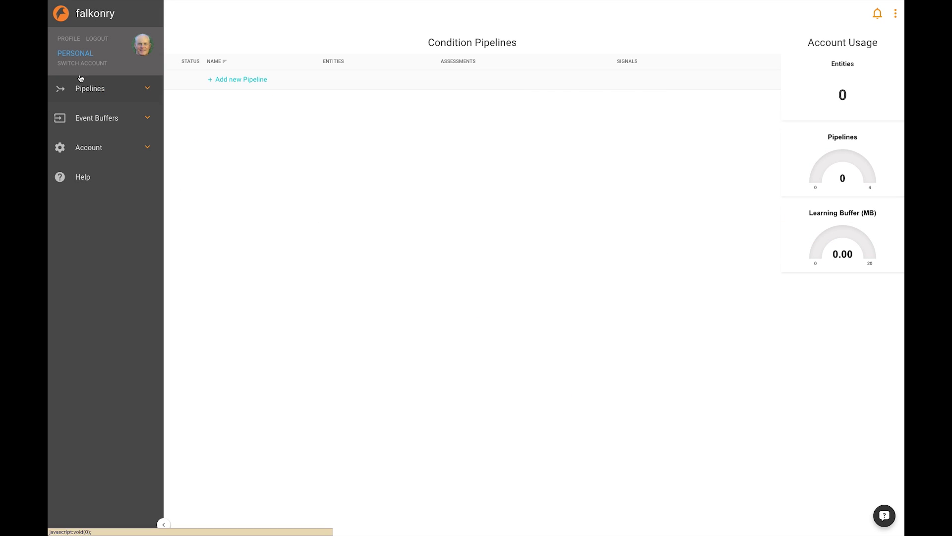
left_click(151, 149)
left_click(88, 205)
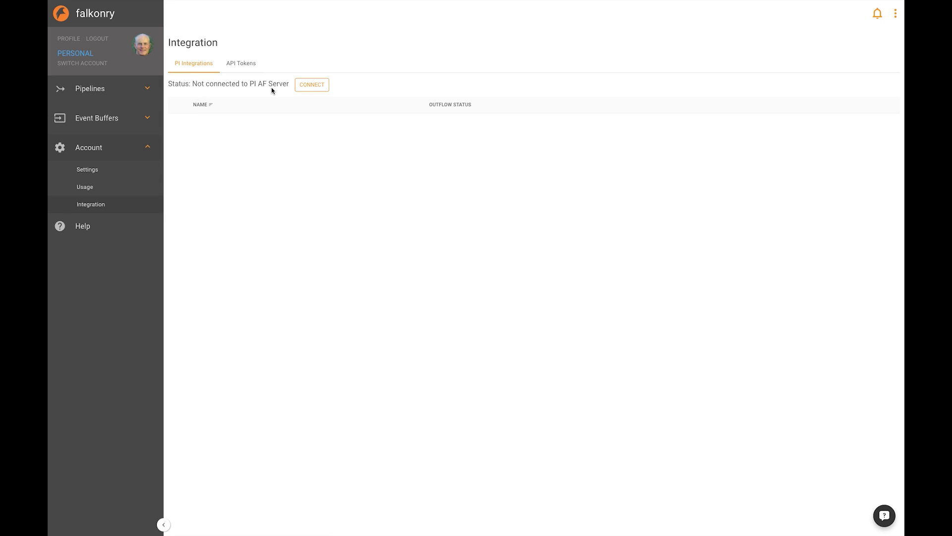
left_click(316, 86)
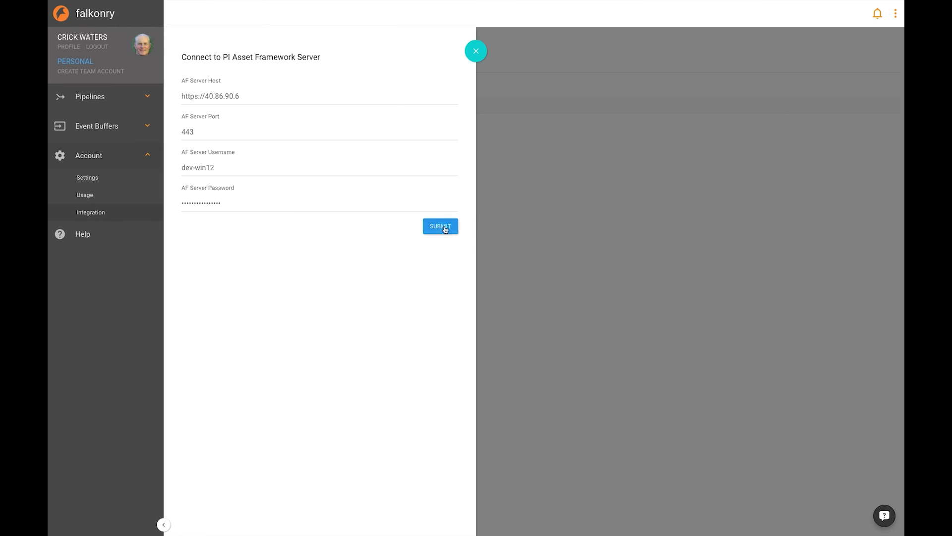
left_click(445, 227)
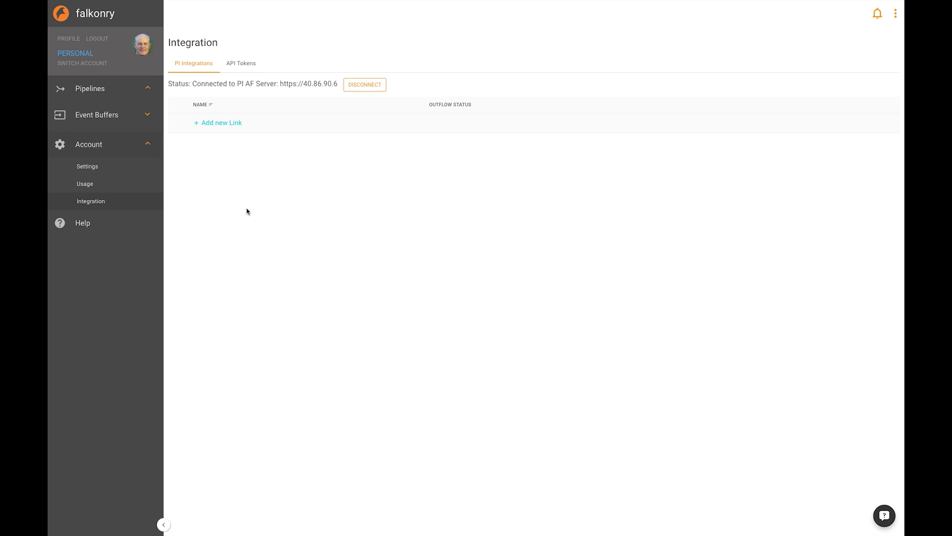
Step: Start a new PI link named Wind Turbine Data and select the default Assessment1 name
left_click(217, 123)
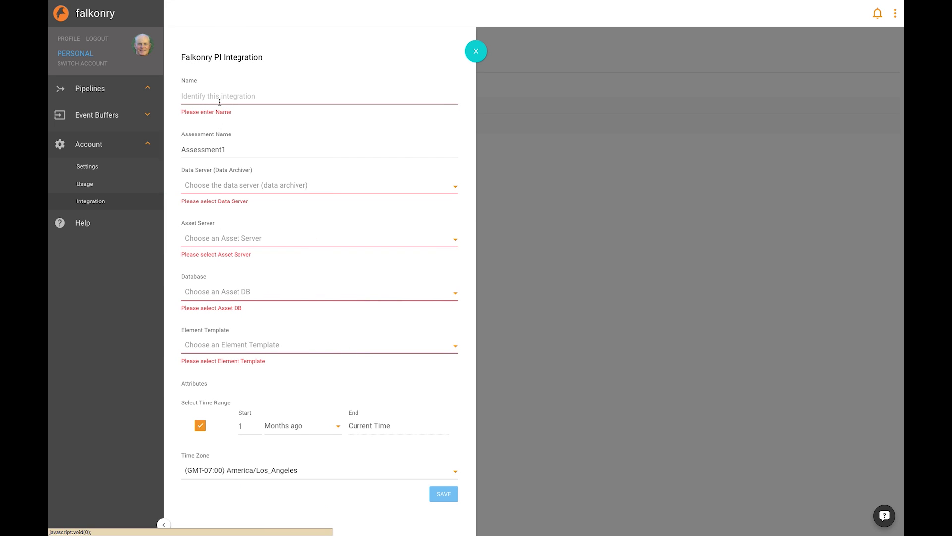
left_click(219, 99)
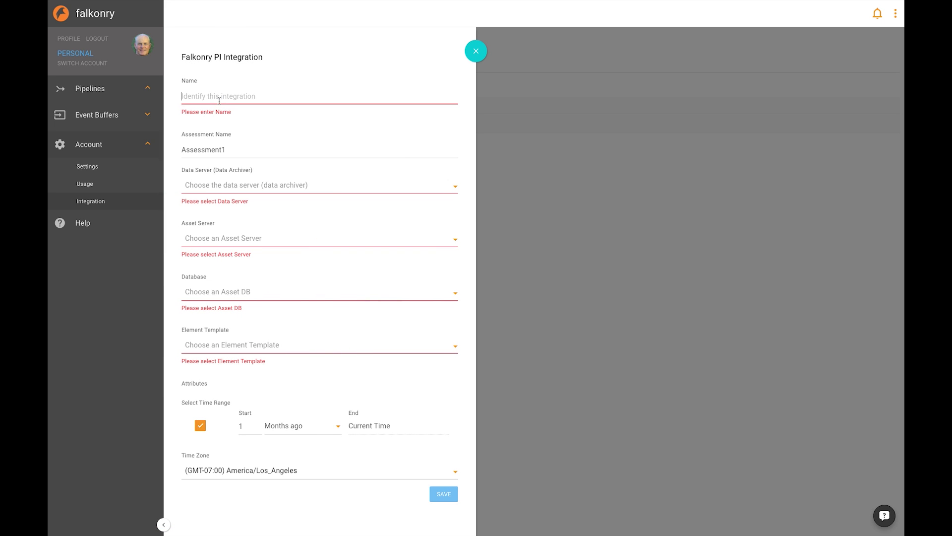
type("Wind Turbine Data")
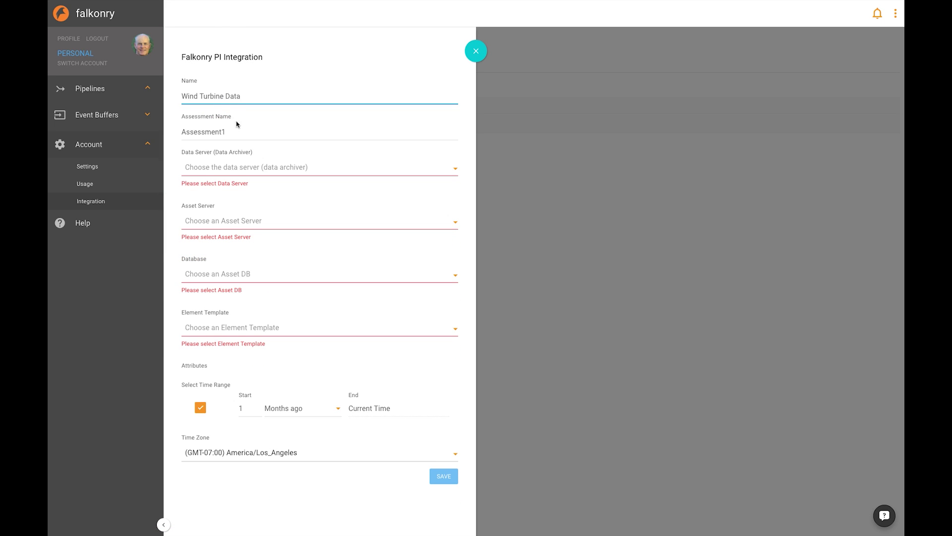
double_click(247, 131)
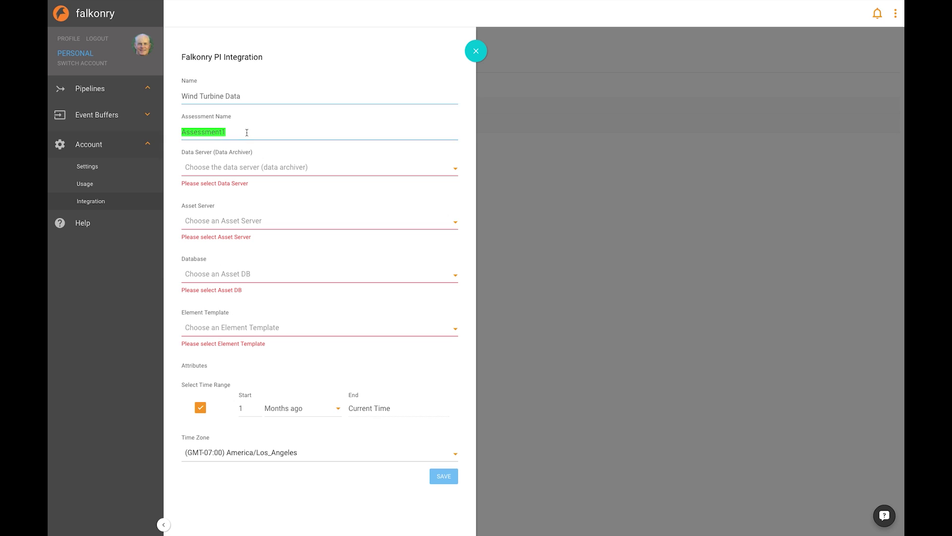
Step: Choose DEV-WIN12 as data and asset server and the CM OSI Demo database
left_click(312, 170)
left_click(244, 190)
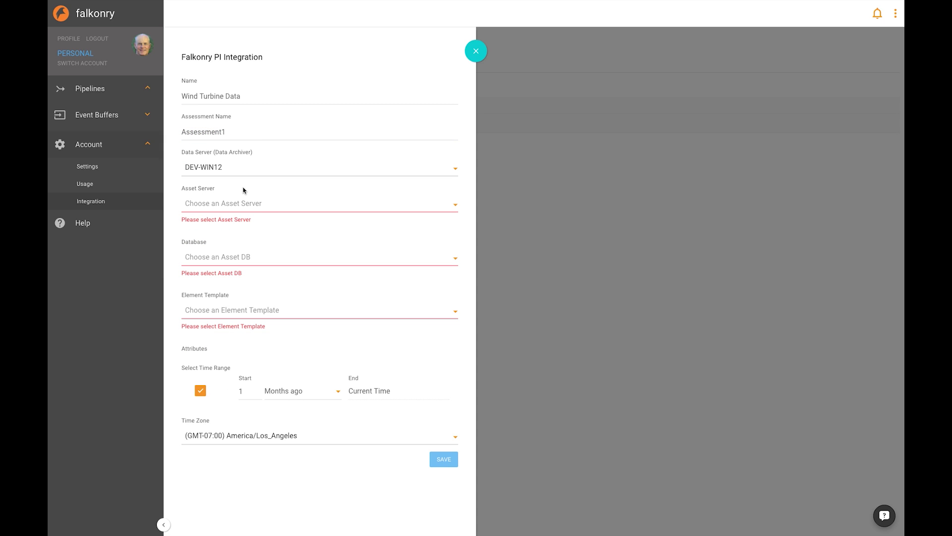
left_click(262, 203)
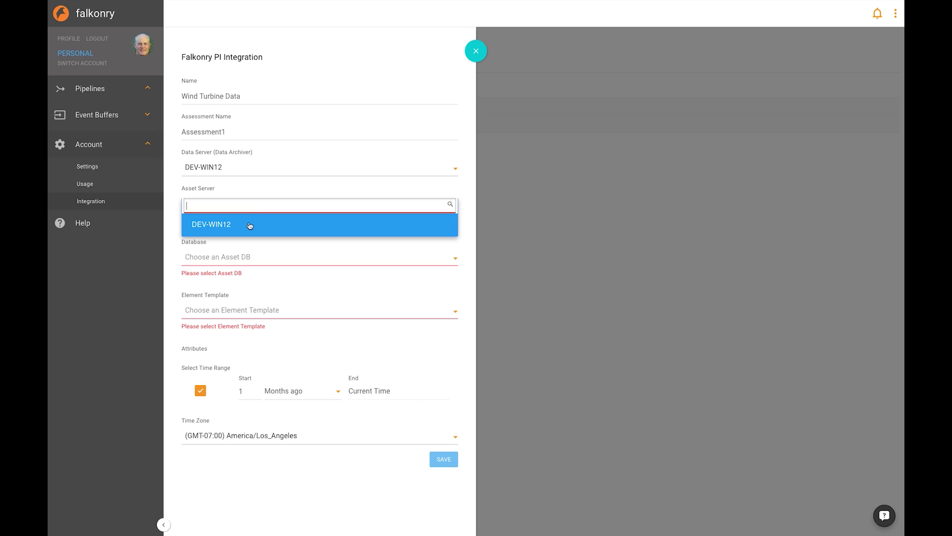
left_click(247, 225)
left_click(246, 241)
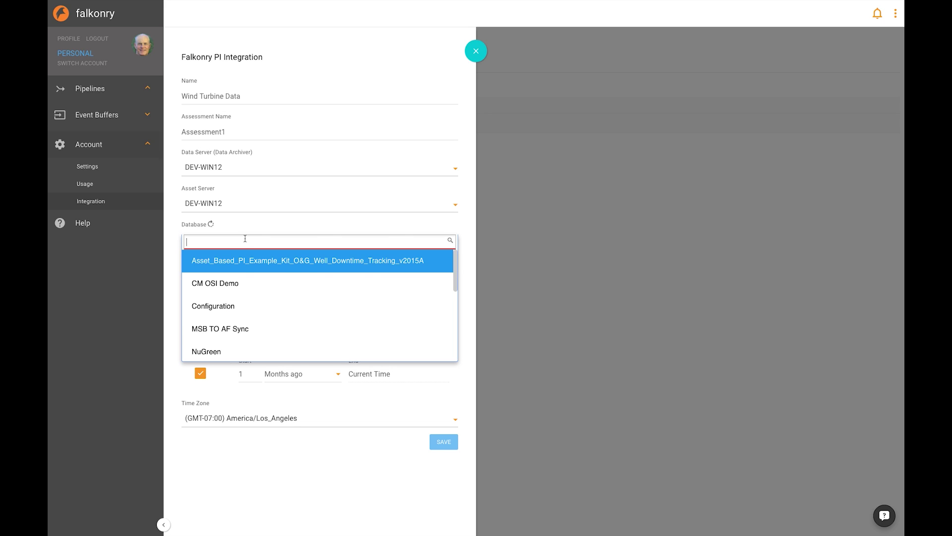
left_click(237, 285)
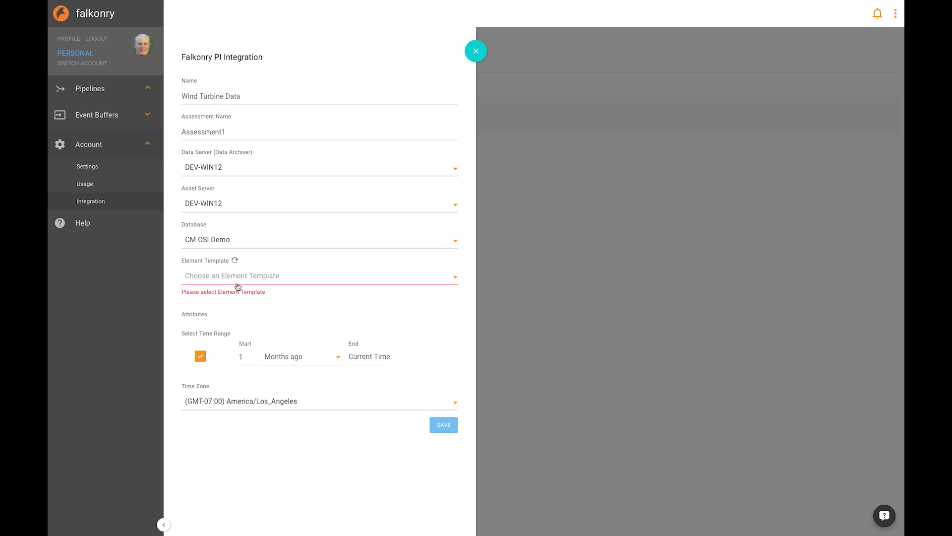
Step: Pick the Wind Turbine element template and save the link
left_click(237, 276)
scroll(260, 339, "down", 3)
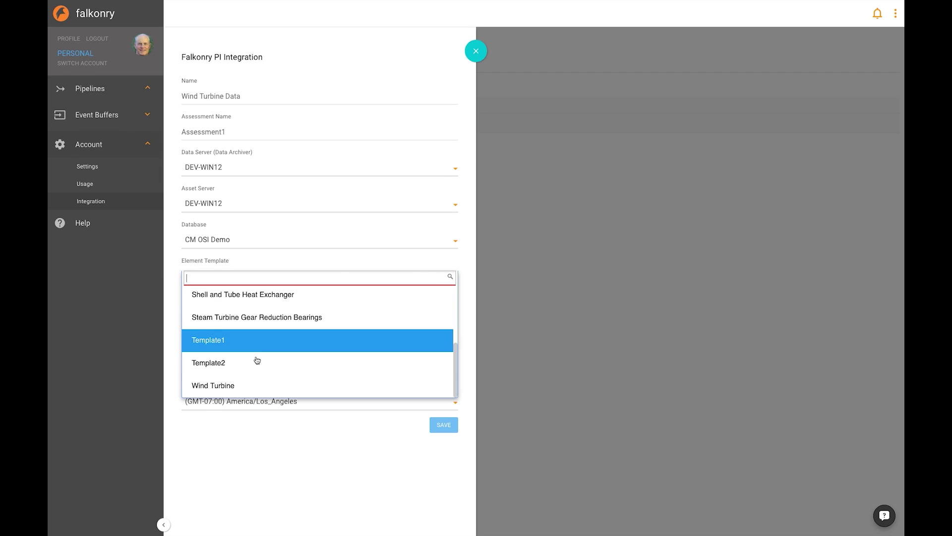
left_click(245, 385)
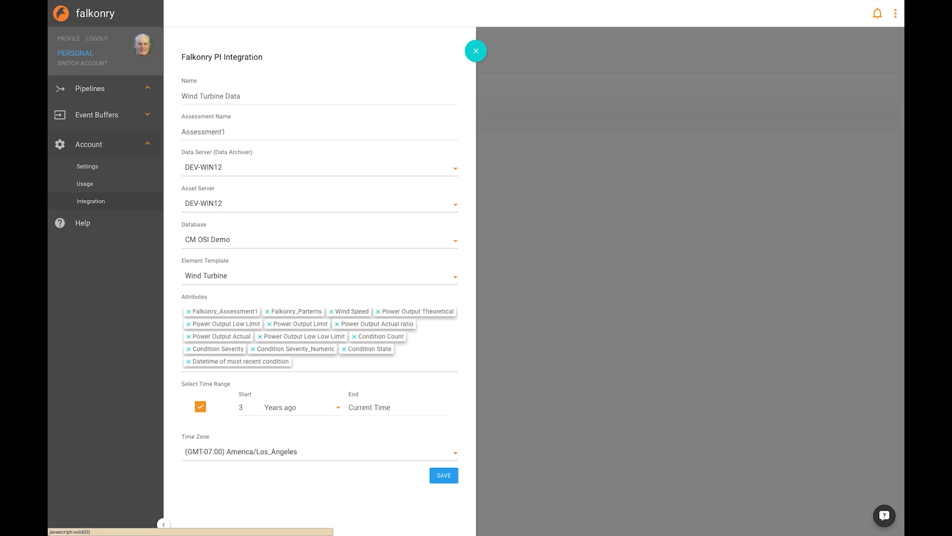
left_click(448, 480)
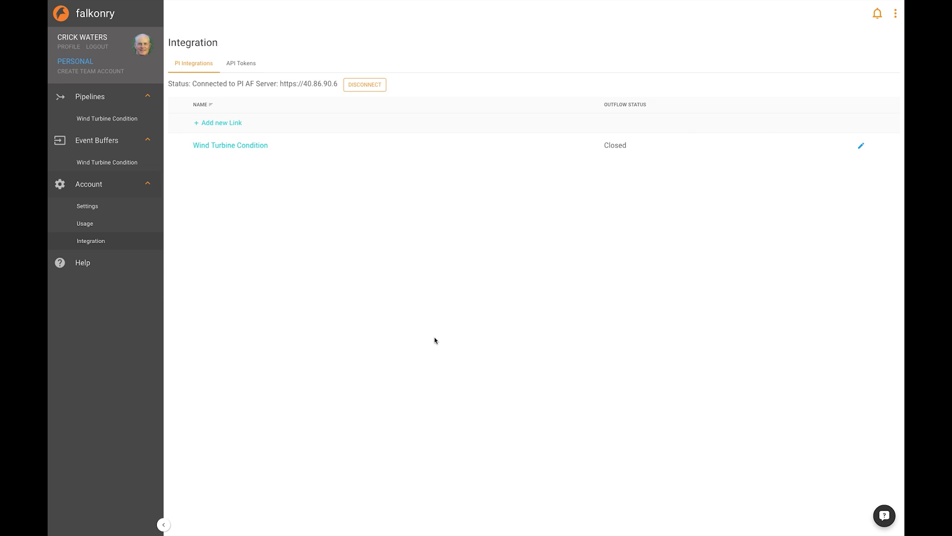
Step: Review the Wind Turbine Condition event buffer, then show the Condition Pipelines list
left_click(116, 161)
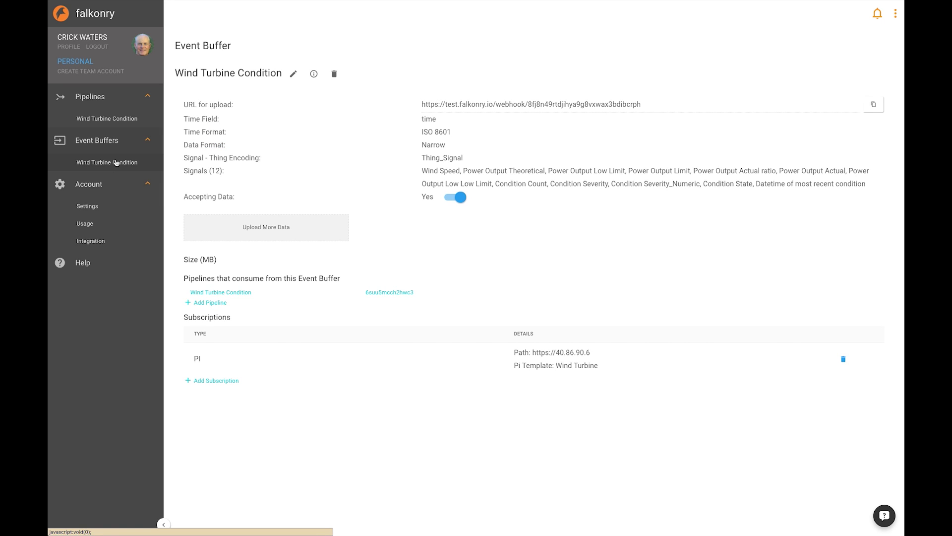
left_click(89, 98)
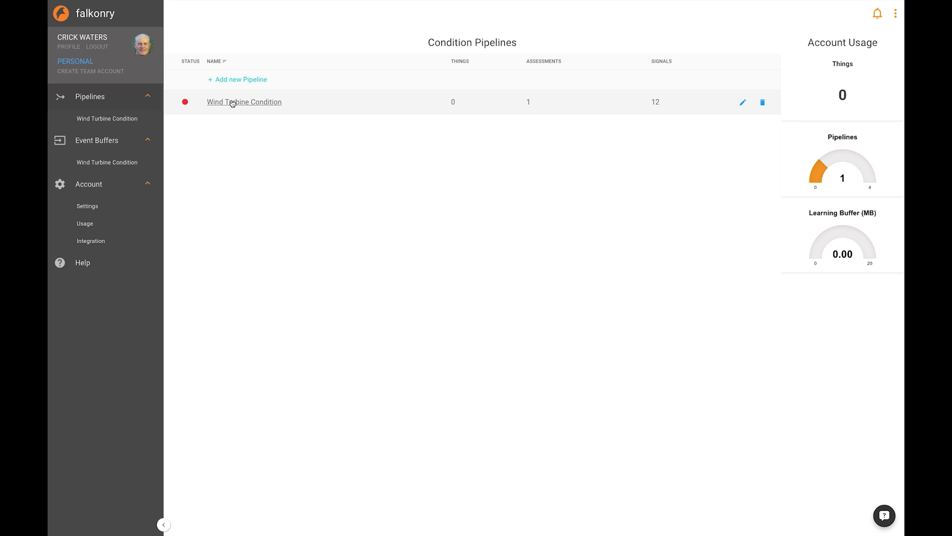
Step: Open the Wind Turbine Condition pipeline and collapse the sidebar for a full-width view
left_click(232, 103)
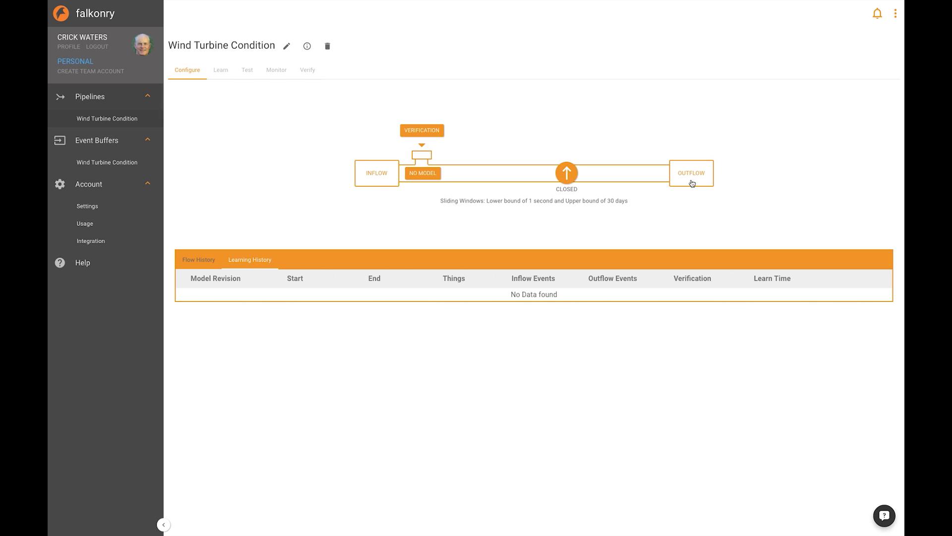
left_click(164, 524)
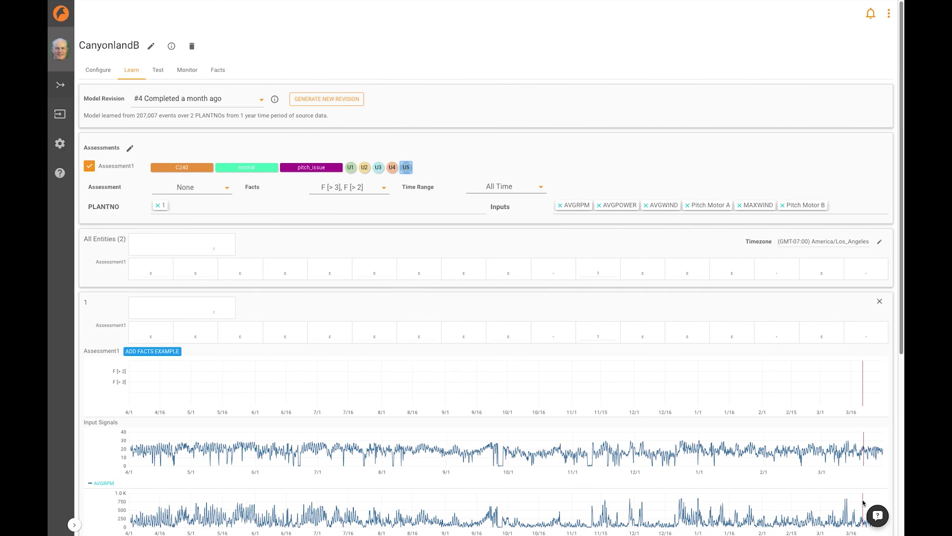
scroll(863, 503, "down", 3)
scroll(863, 503, "down", 3)
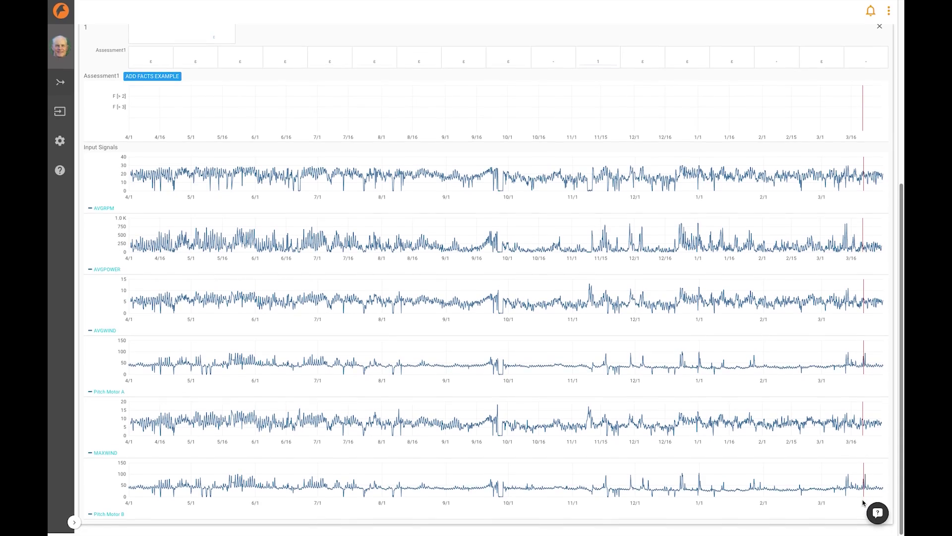
scroll(863, 502, "up", 6)
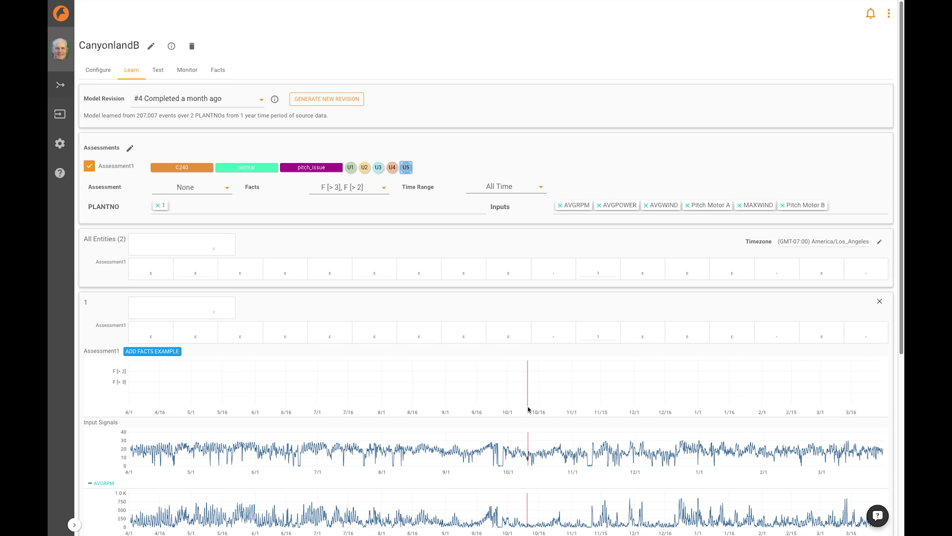
left_click(255, 172)
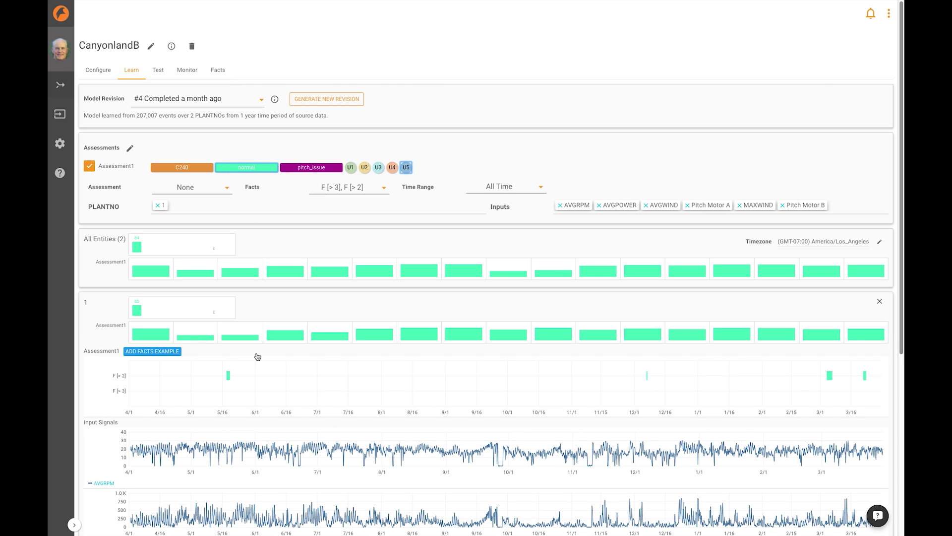
mouse_move(228, 377)
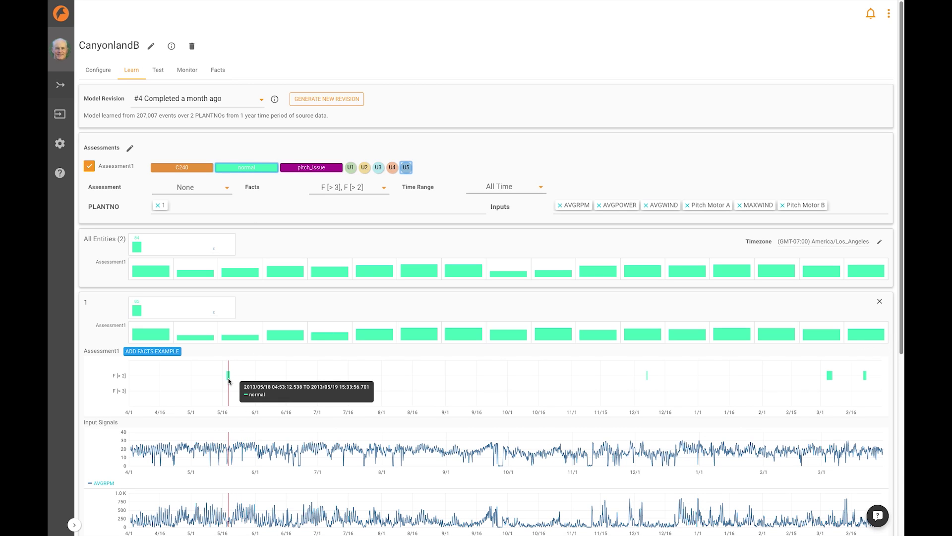
mouse_move(830, 377)
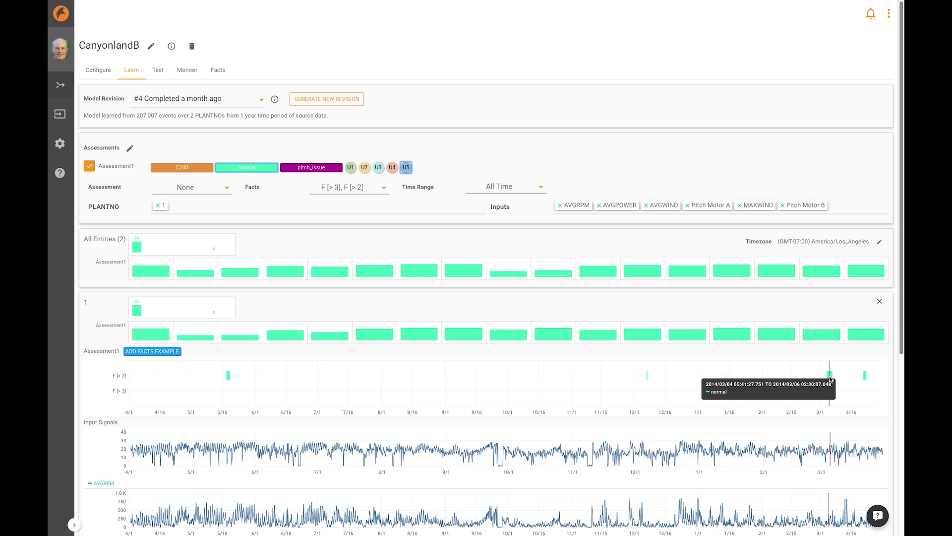
left_click(190, 170)
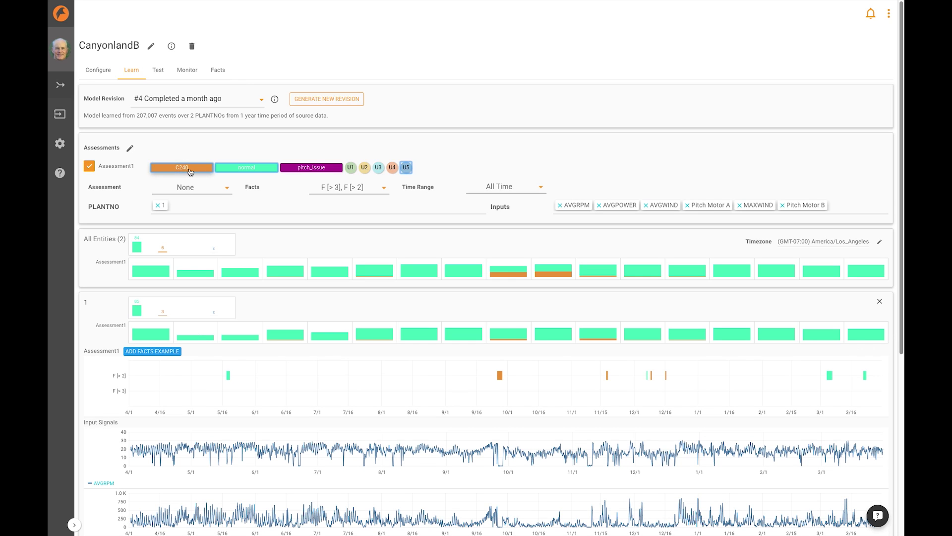
Step: Zoom the fact charts in on the June 3–25 period
mouse_move(499, 385)
left_click(273, 329)
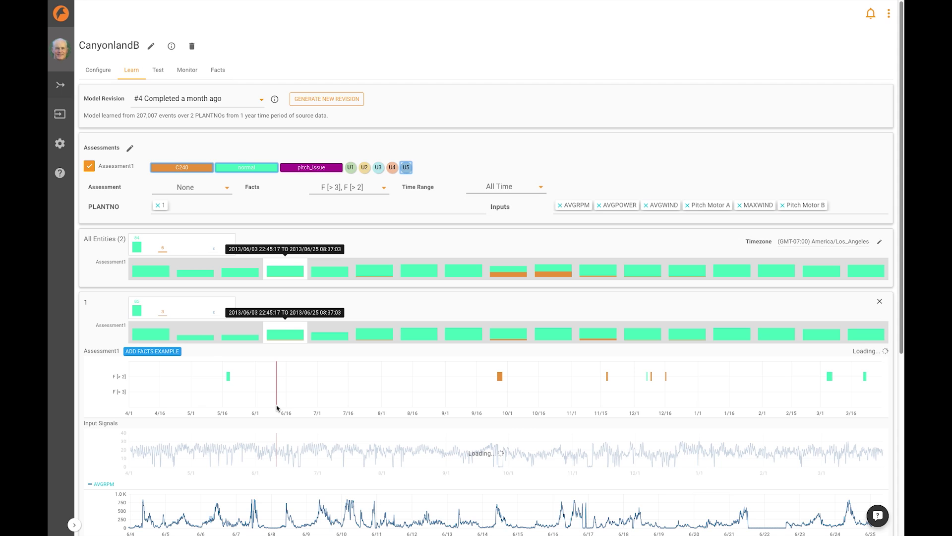
scroll(276, 407, "down", 5)
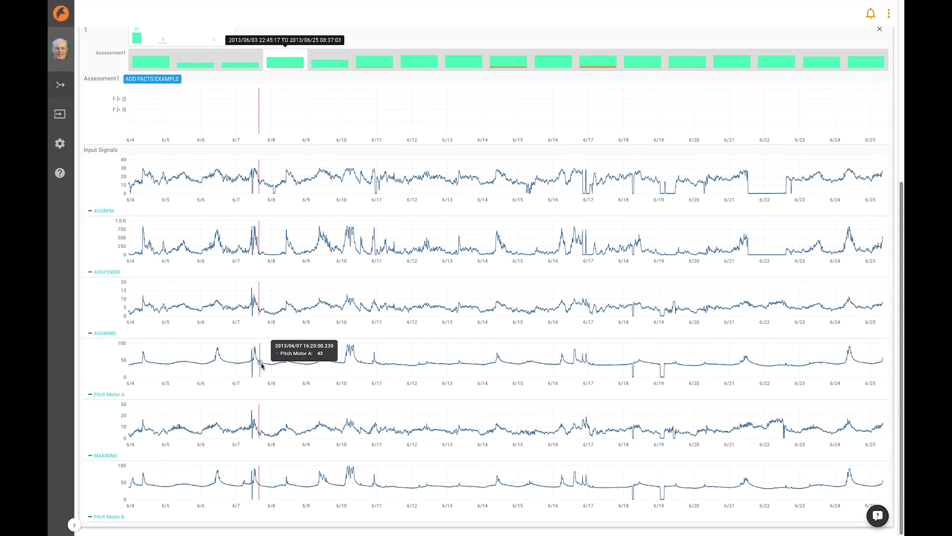
scroll(250, 361, "up", 5)
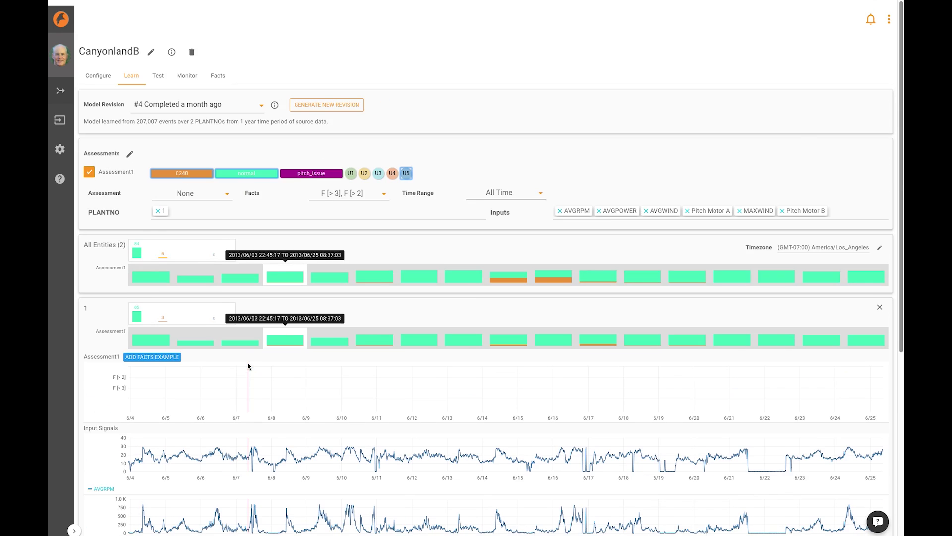
Step: Show the pitch_issue facts on the timelines and return the charts to the full-year range
left_click(319, 169)
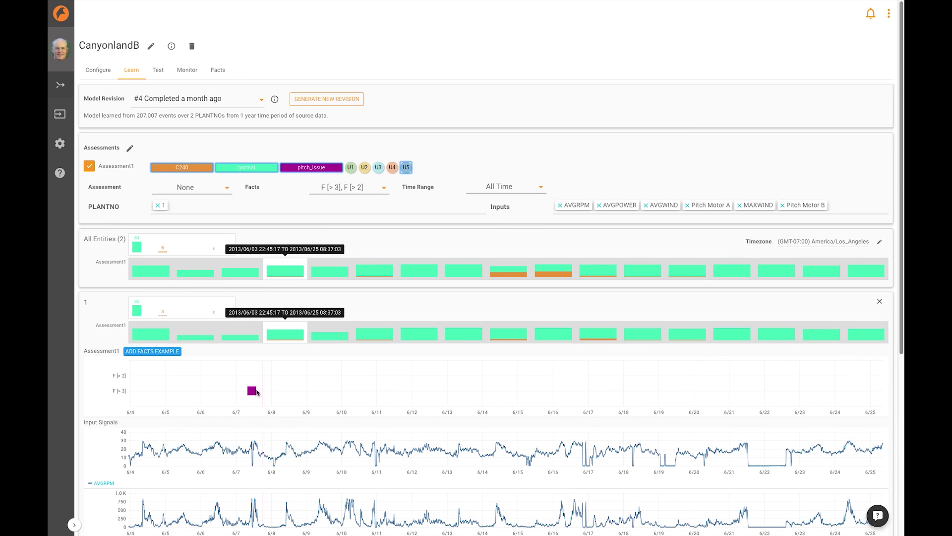
mouse_move(253, 392)
left_click(294, 264)
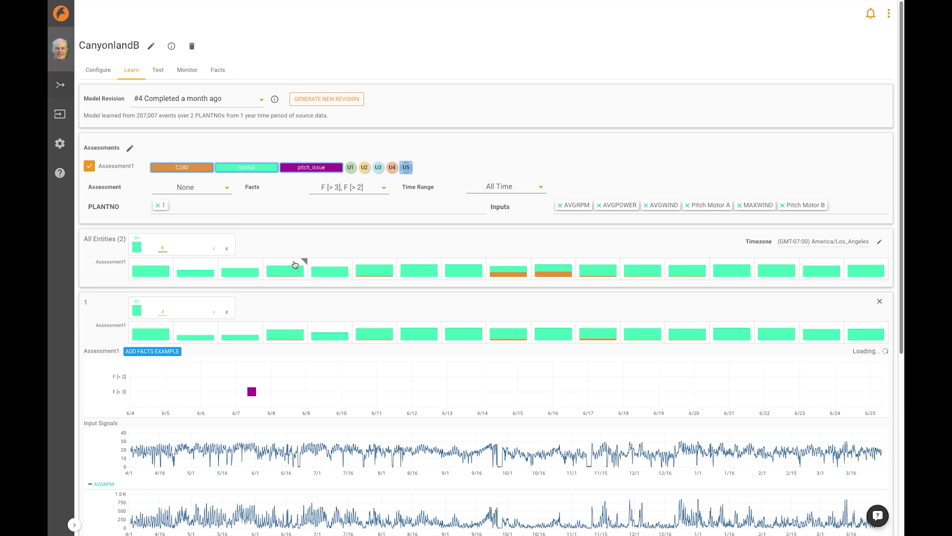
left_click(227, 187)
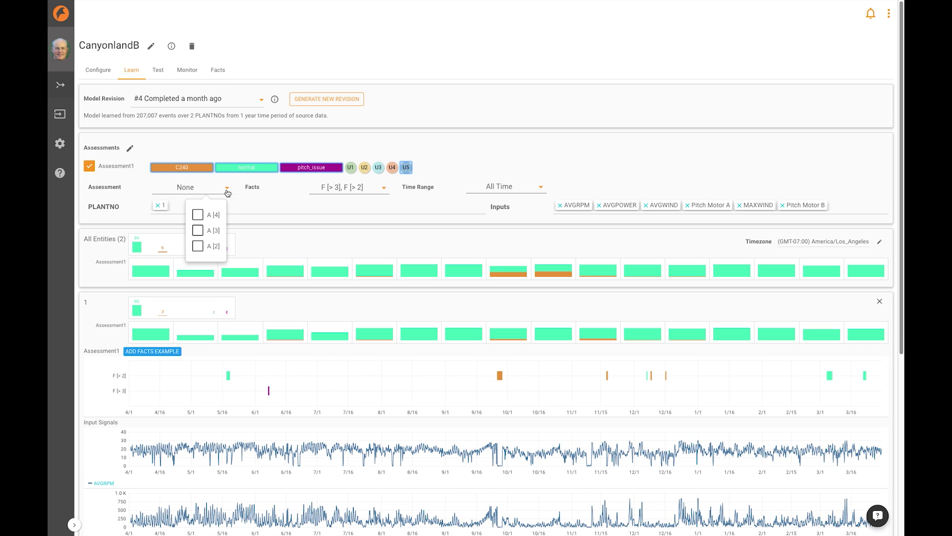
Step: Add the A[4] assessment output and hide the normal and C240 facts
left_click(200, 216)
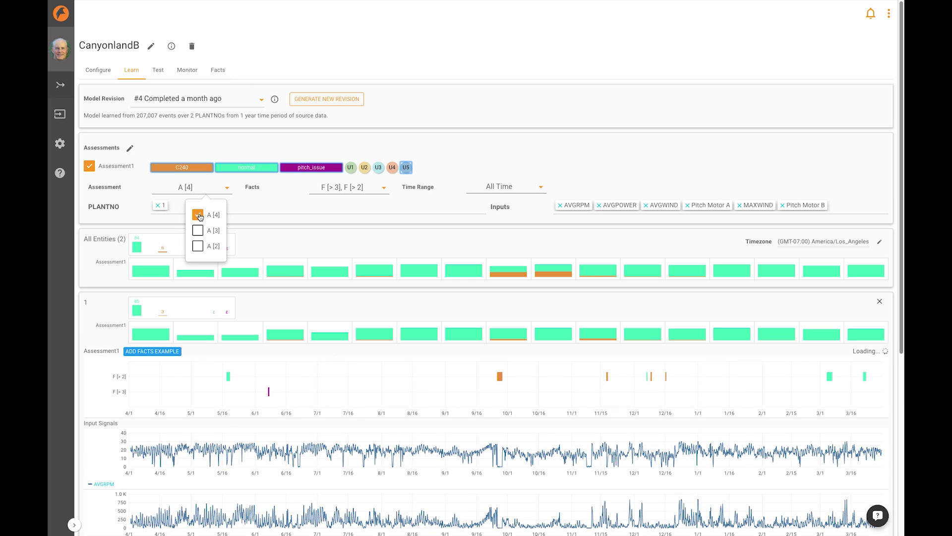
left_click(239, 171)
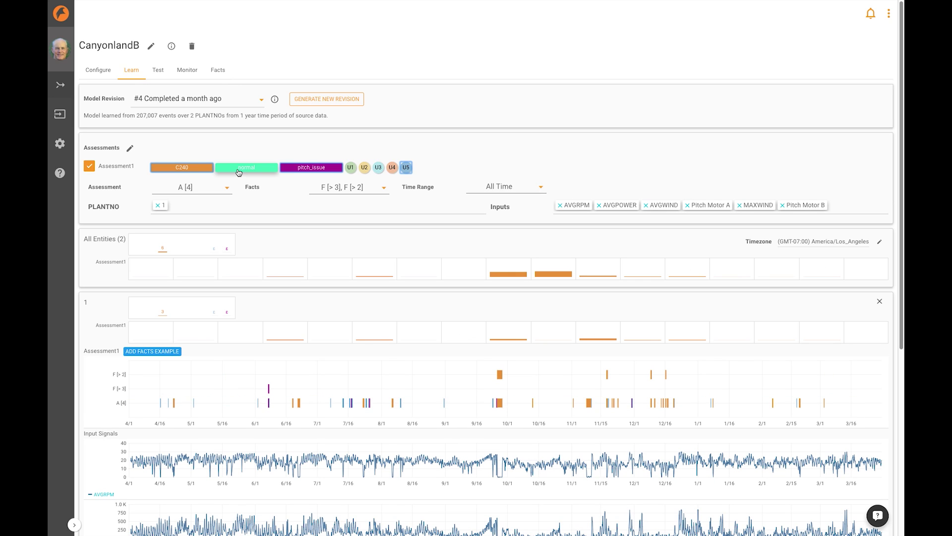
left_click(190, 169)
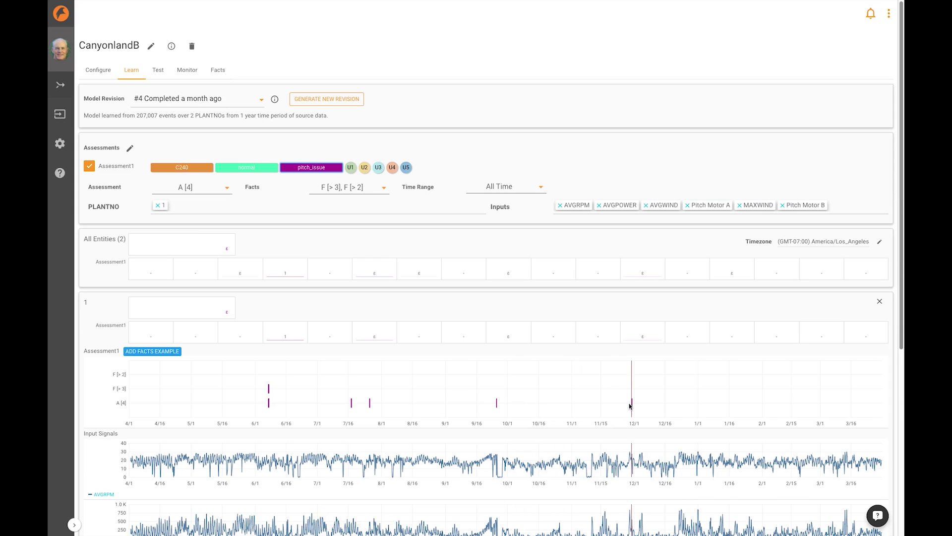
Step: Add then remove PLANTNO 2, and show the C240 facts again
left_click(197, 204)
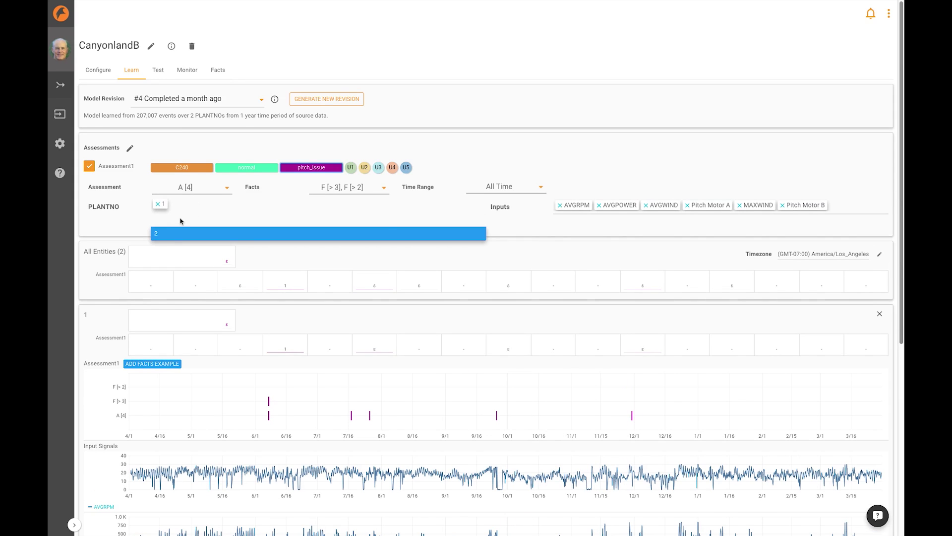
left_click(164, 234)
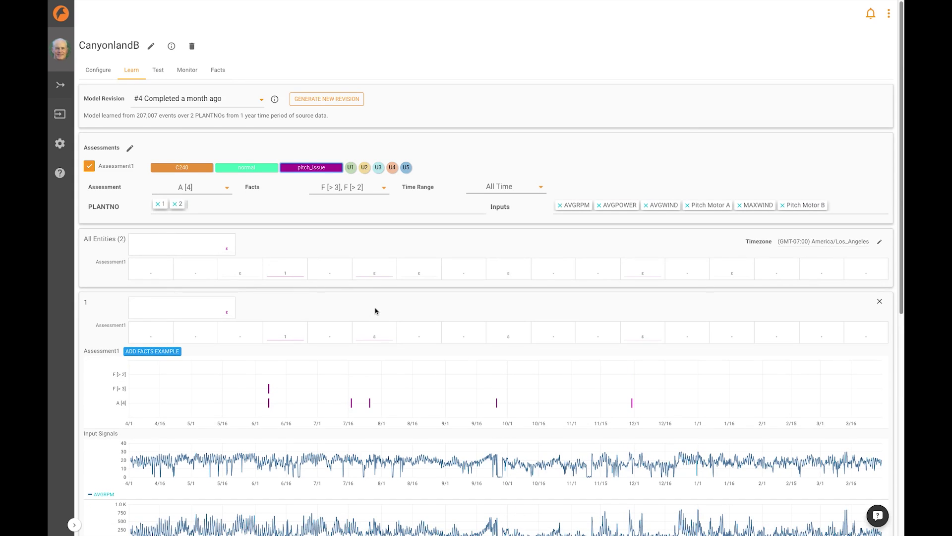
scroll(375, 310, "down", 15)
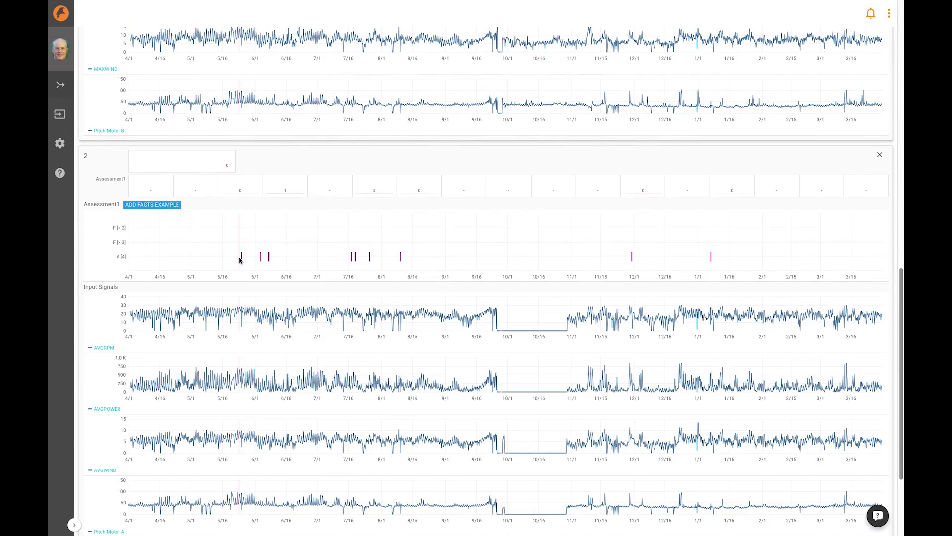
key("BackSpace")
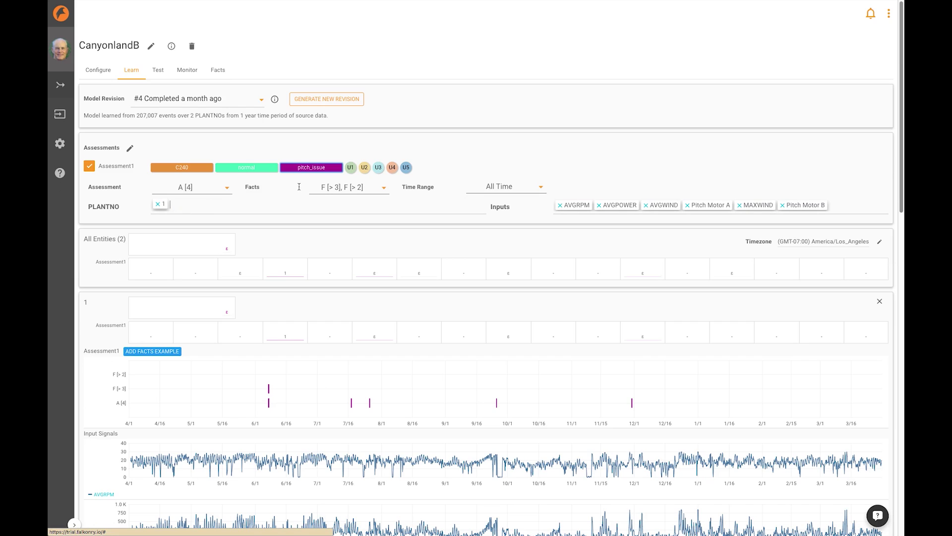
left_click(203, 169)
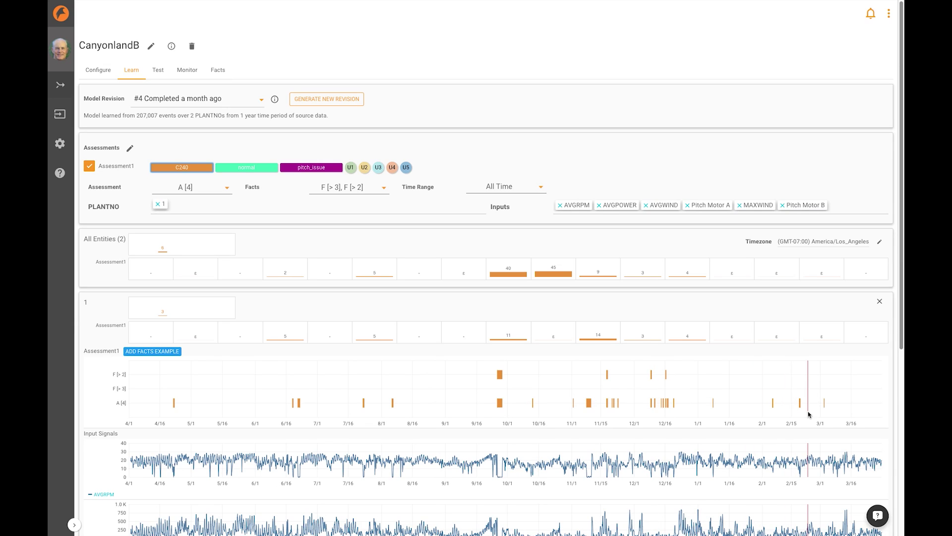
Step: Promote model revision #4 from the Configure tab to open the closed outflow
left_click(101, 73)
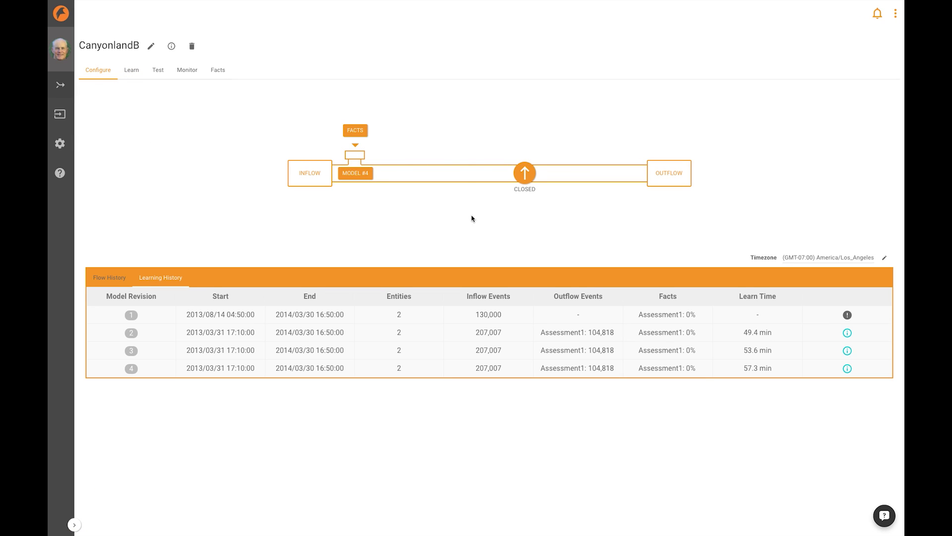
left_click(525, 173)
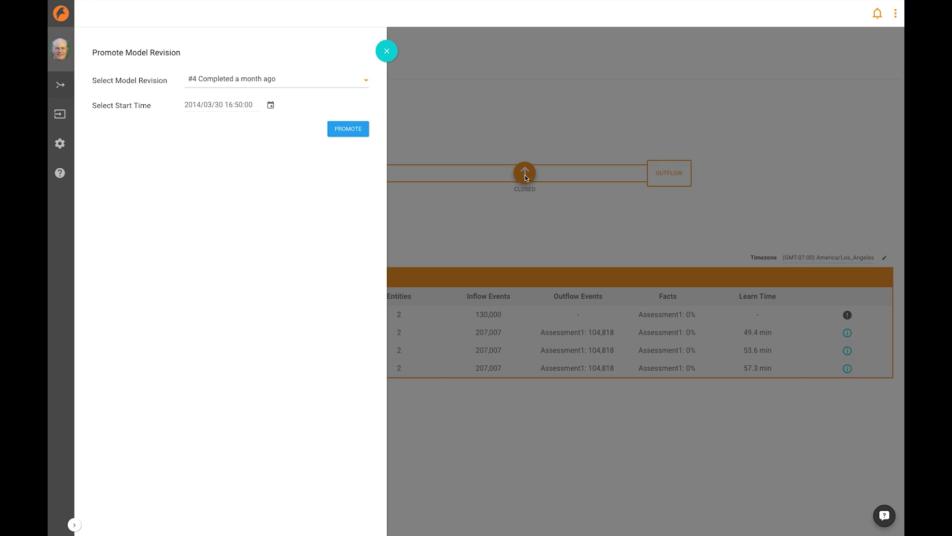
left_click(311, 80)
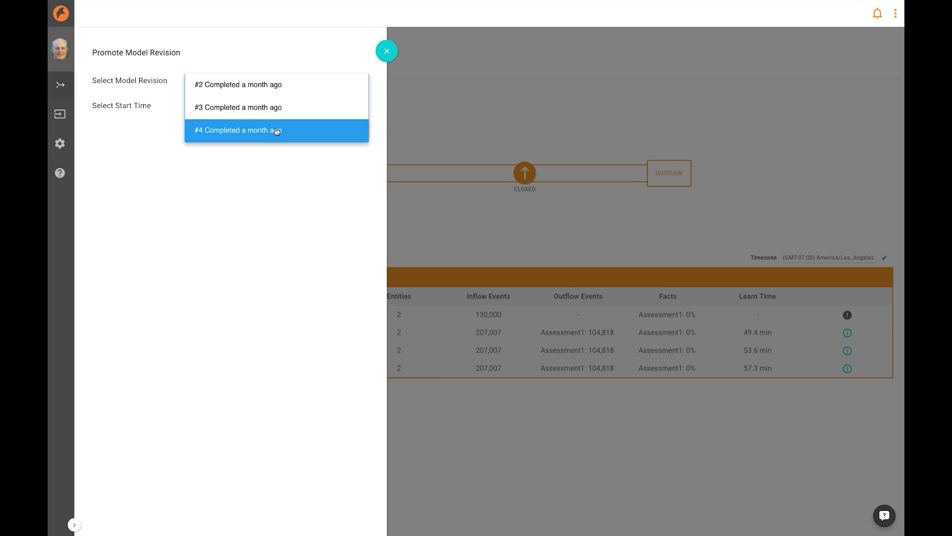
left_click(268, 129)
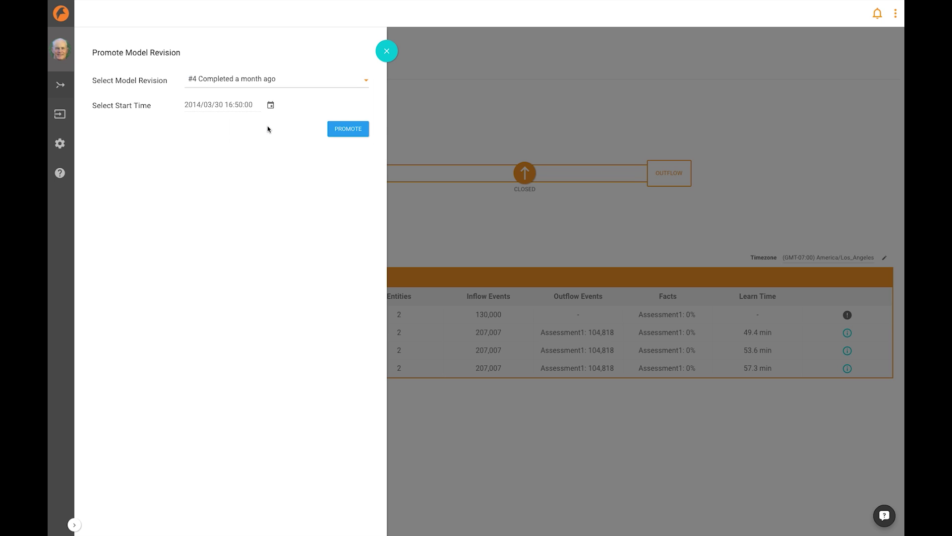
left_click(348, 128)
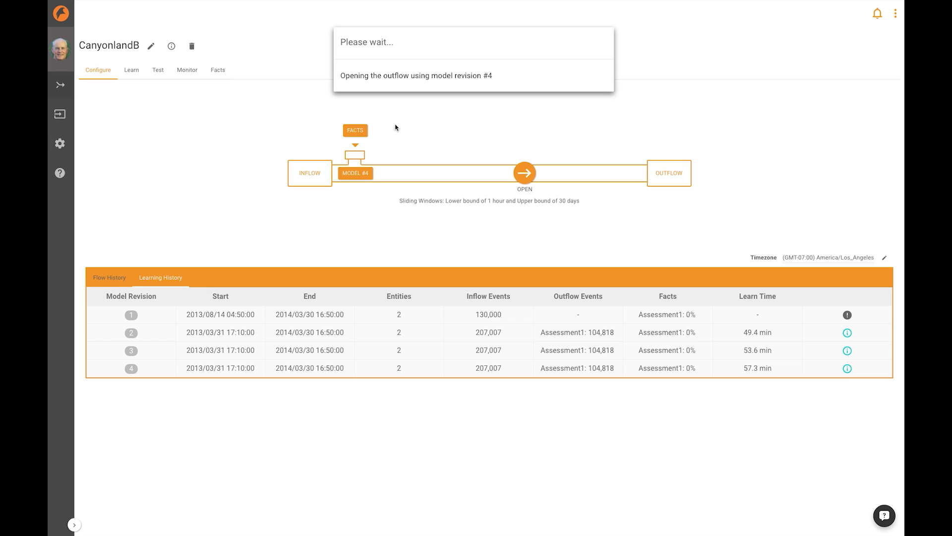